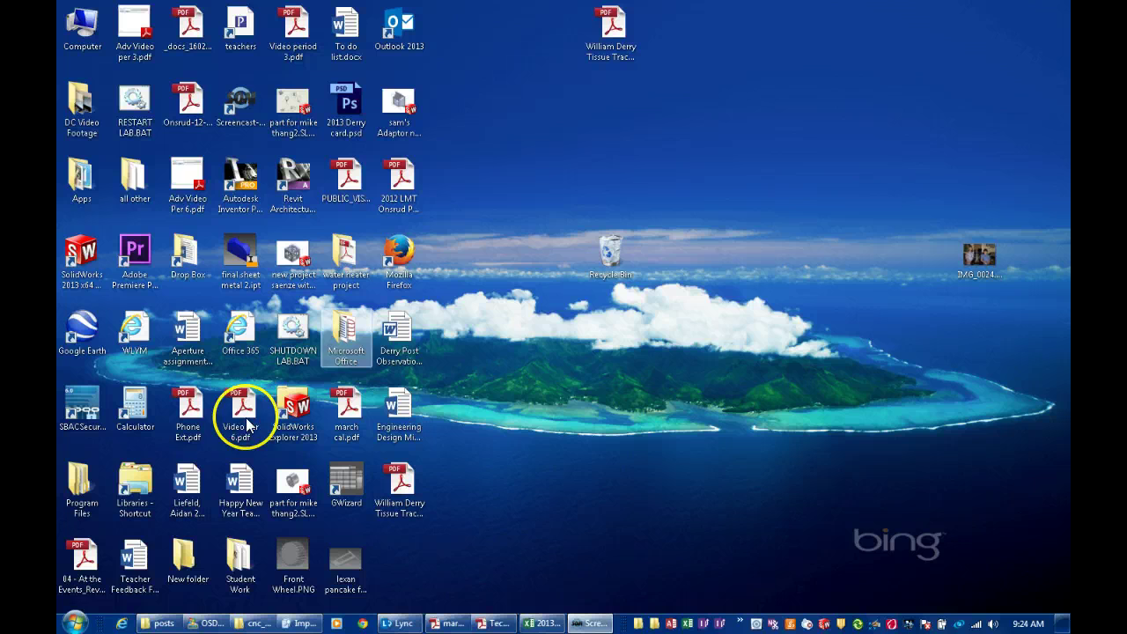
Step: Search the Windows 7 Start menu for '365' to list the Office 365 shortcuts
click(74, 624)
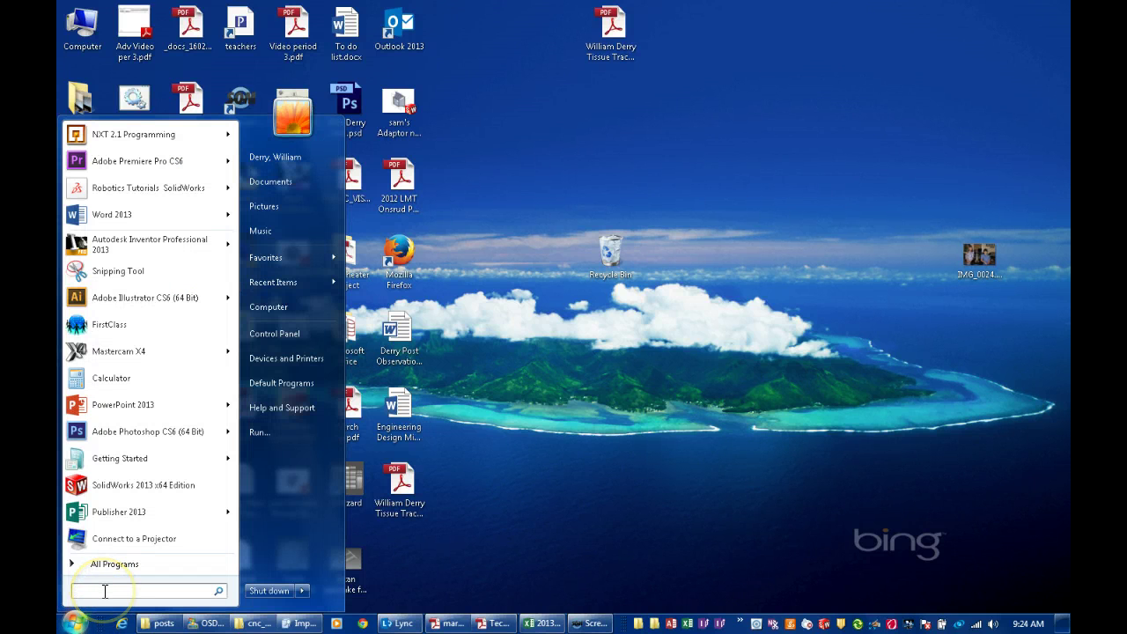
text(365)
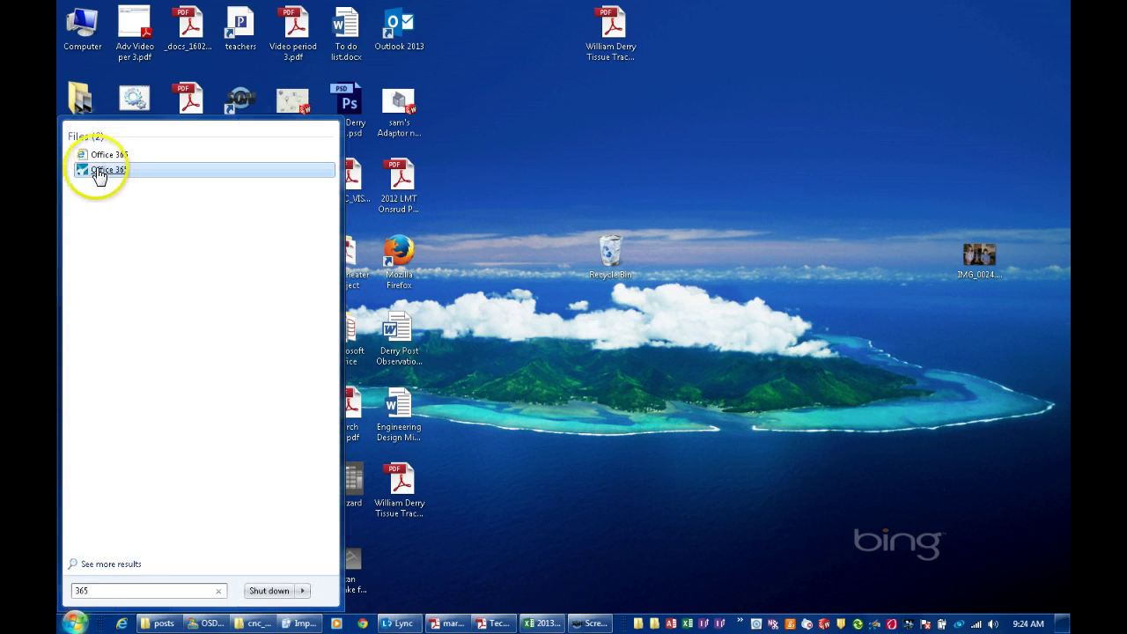
Step: Launch the Office 365 shortcut and sign in with the account password to reach the Outlook inbox
click(97, 175)
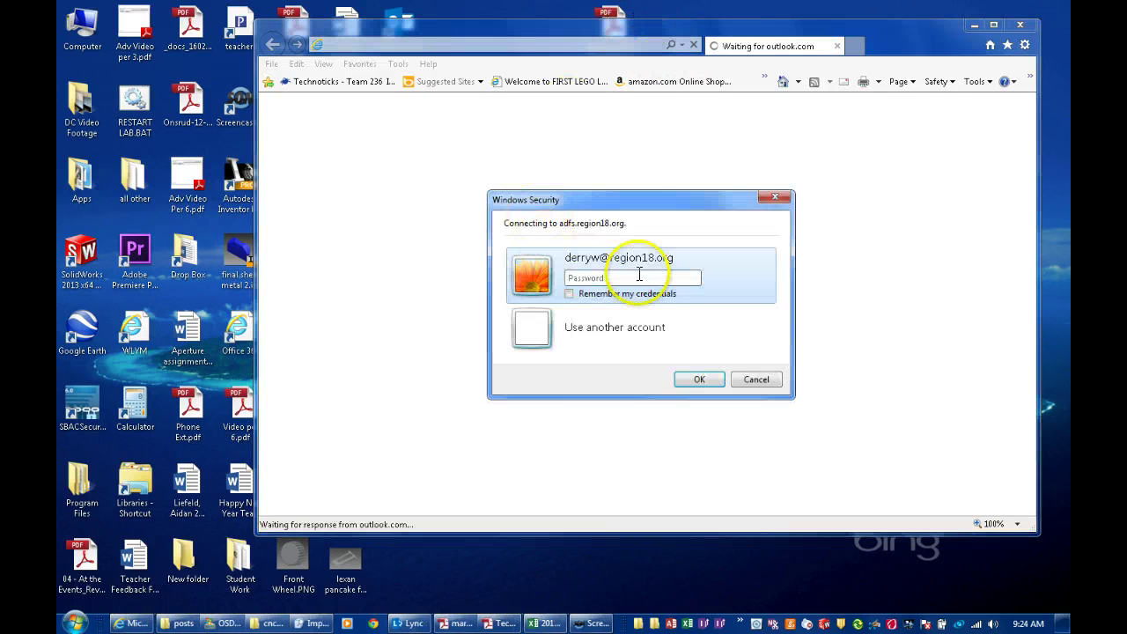
click(629, 279)
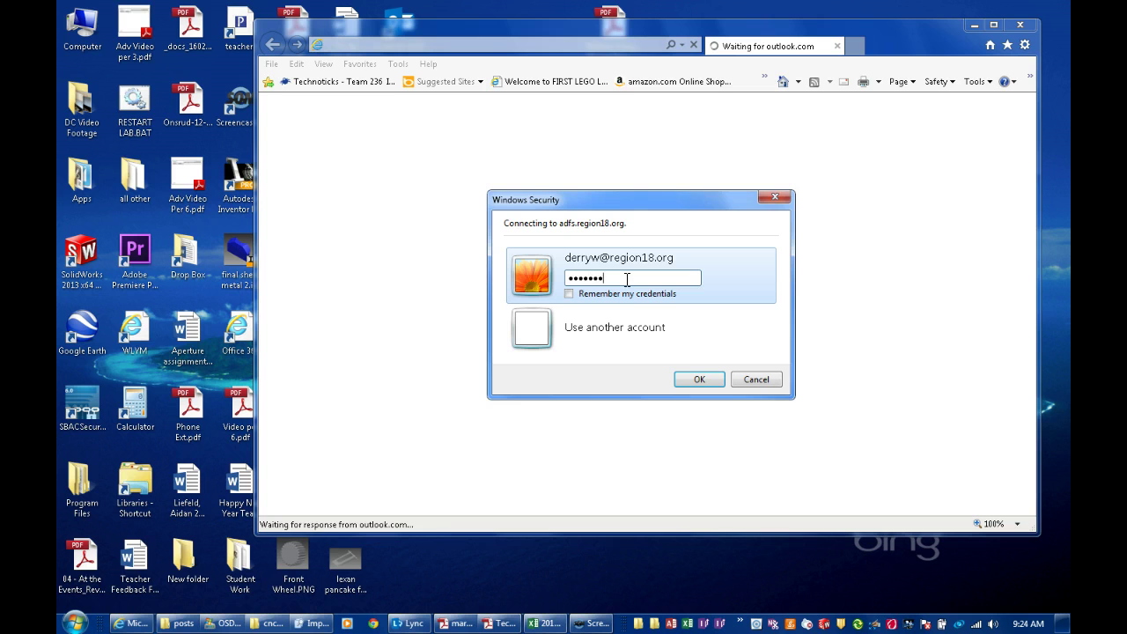
key(Return)
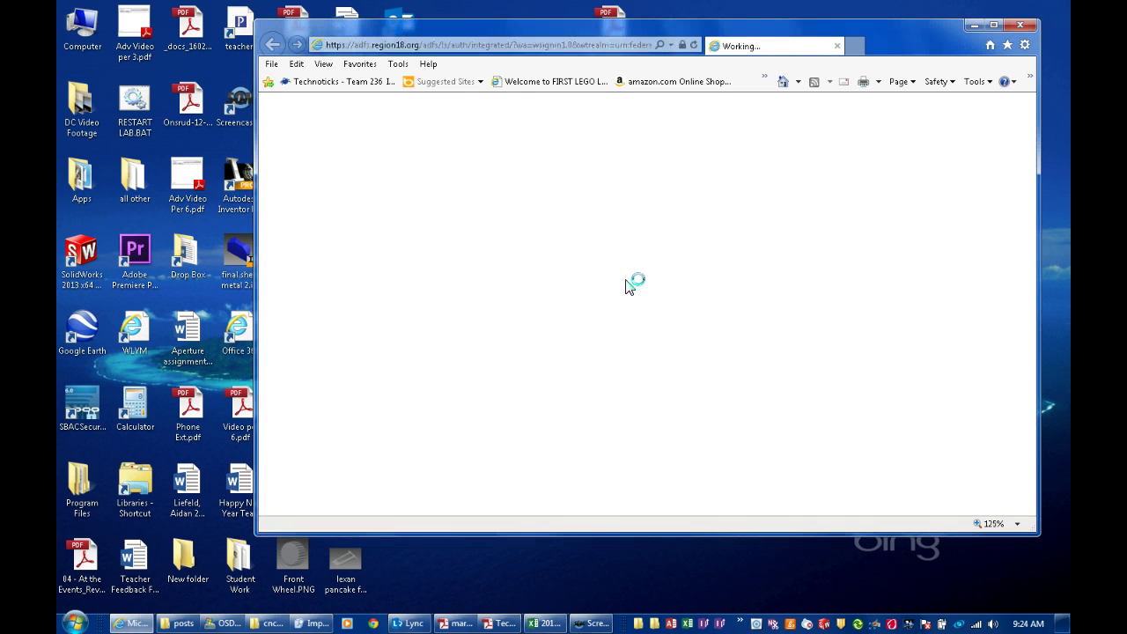
click(564, 52)
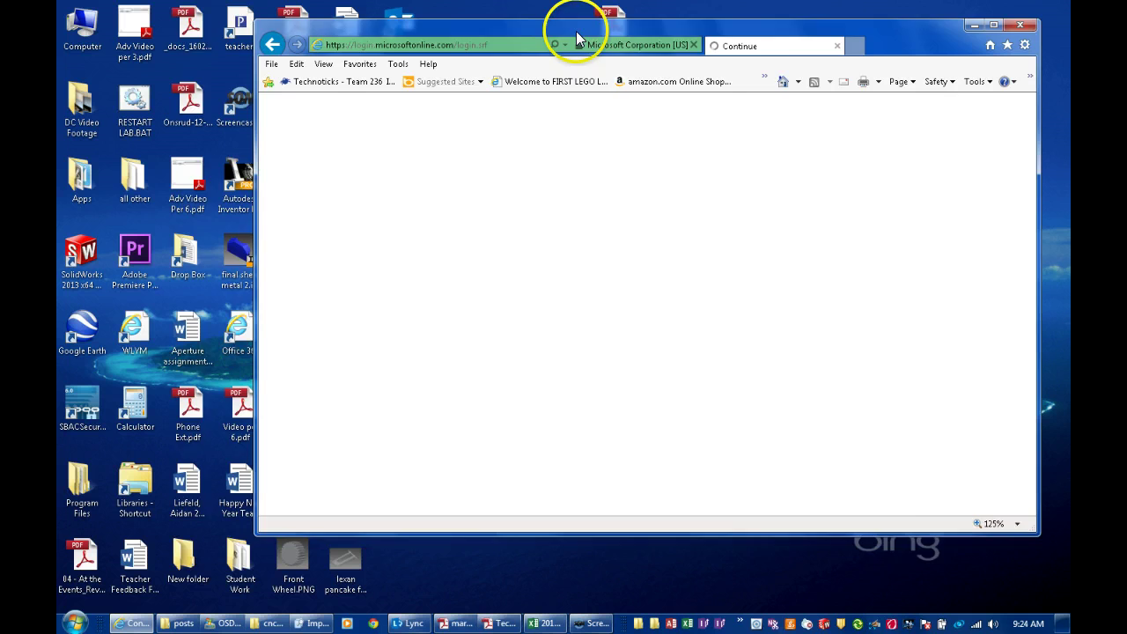
drag(573, 30, 503, 39)
click(498, 141)
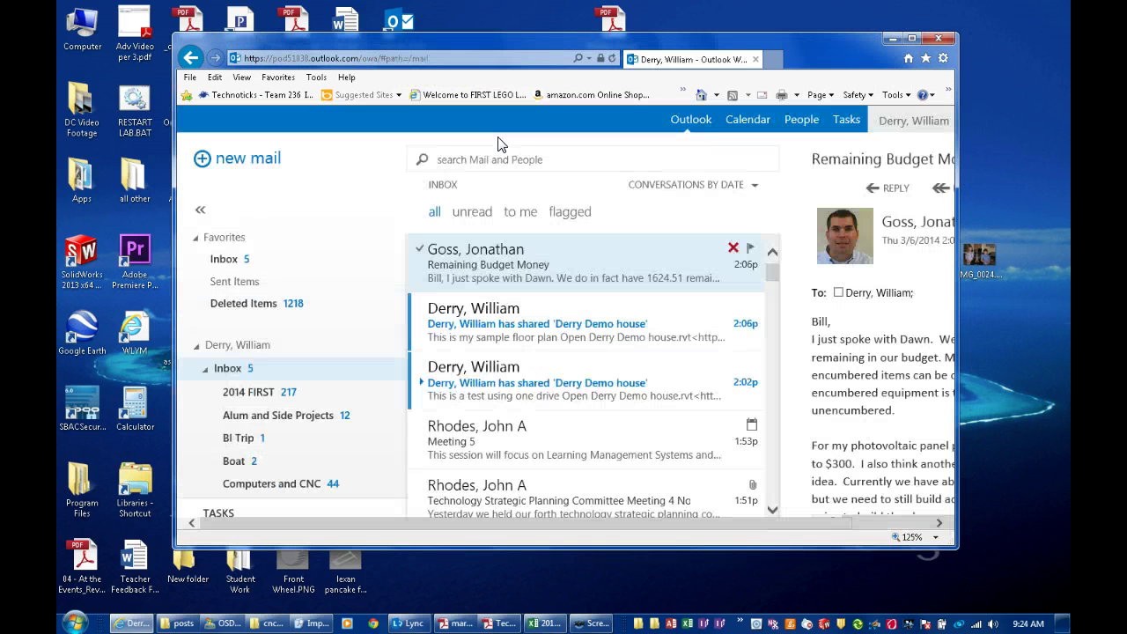
Step: Go to the OneDrive for Business Documents library and bring up the new-document options
click(633, 209)
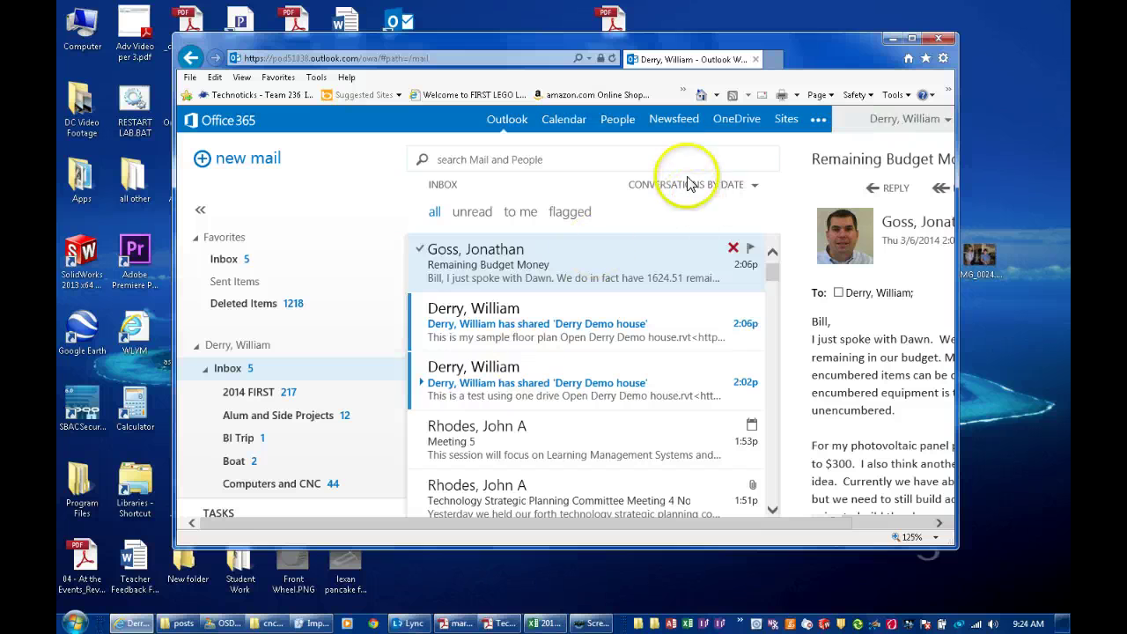
click(734, 120)
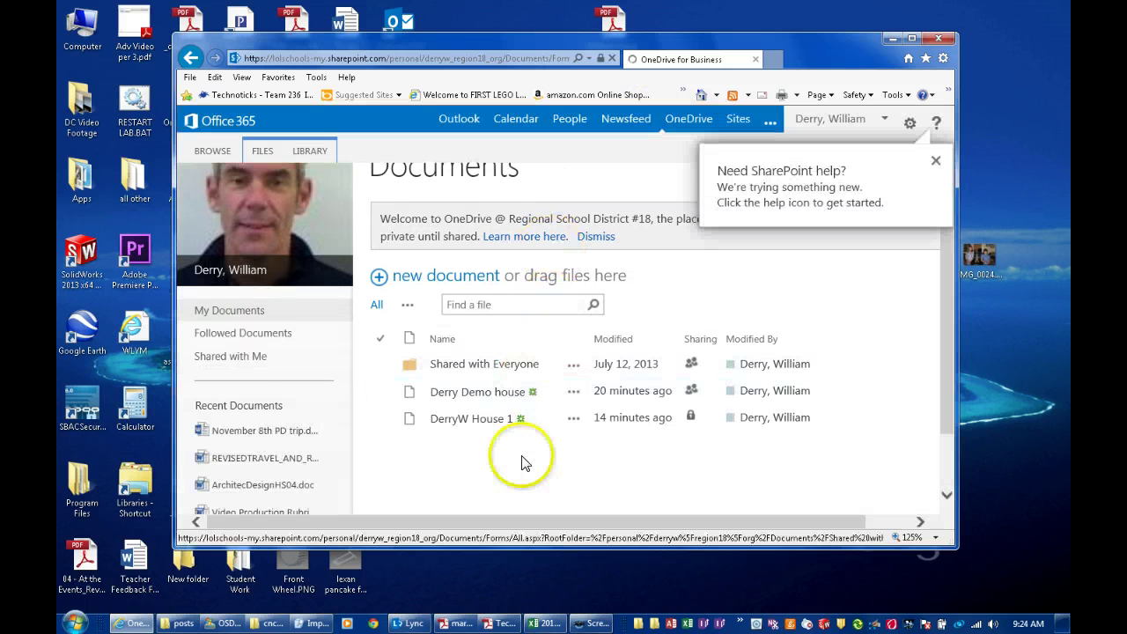
click(398, 278)
scroll(643, 370, down, 2)
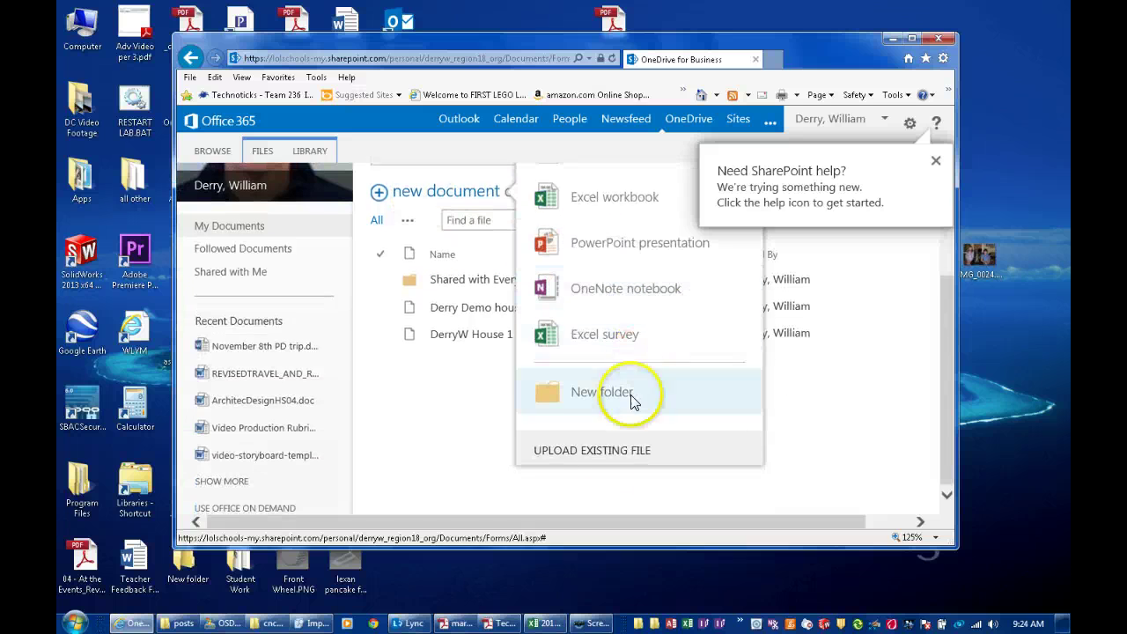
Step: Upload Derry Demo house.rvt from the computer, overwriting the existing Derry Demo house file
click(583, 452)
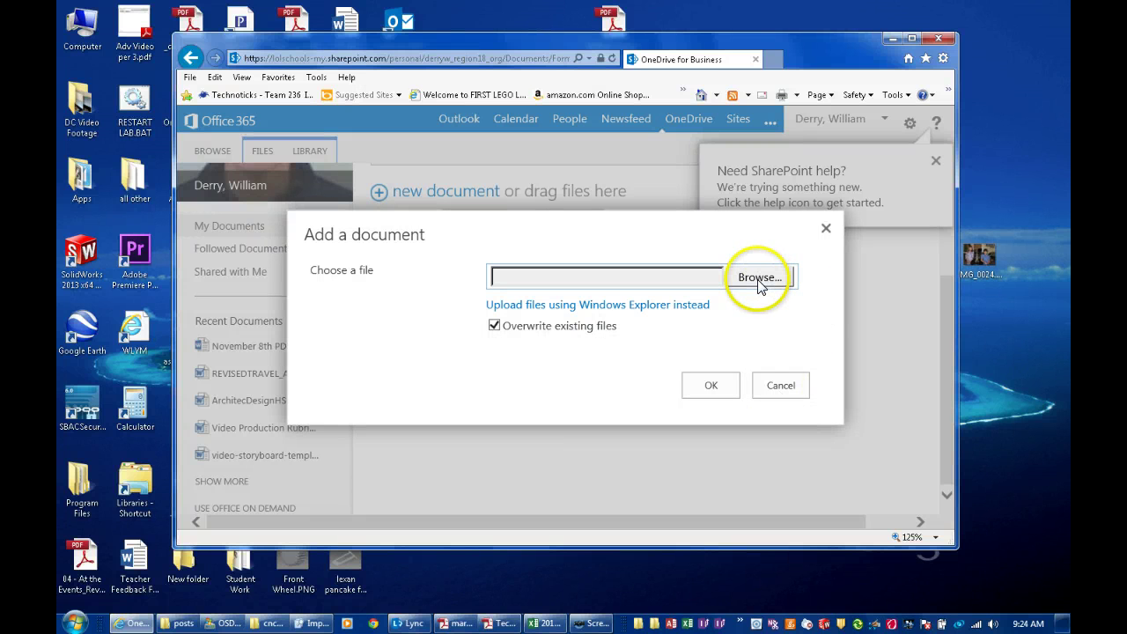
click(761, 278)
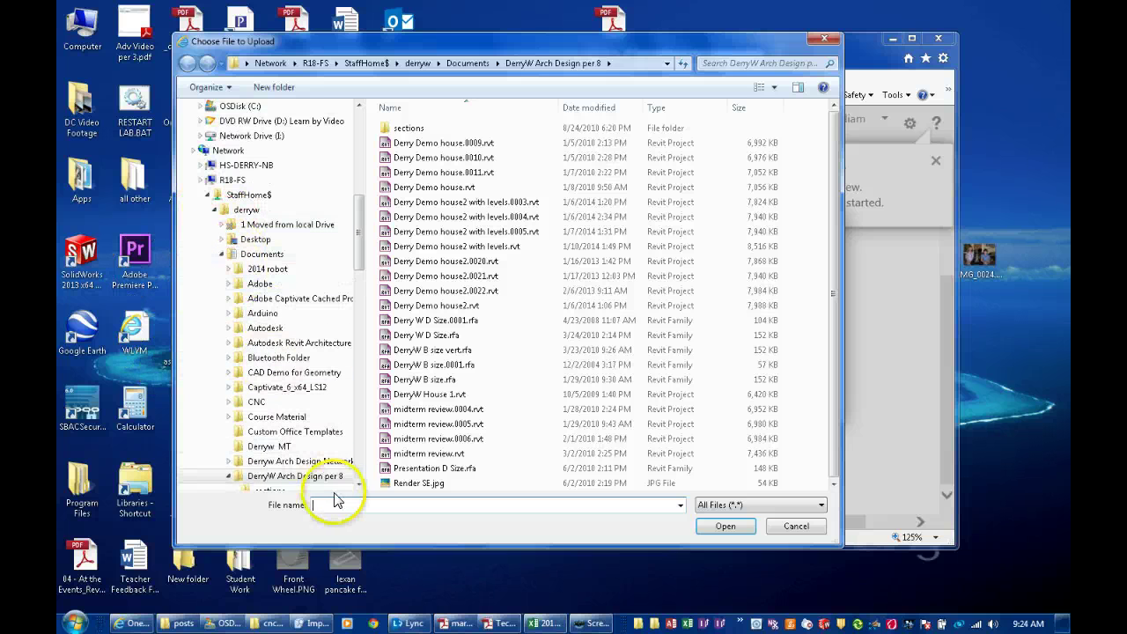
double_click(446, 189)
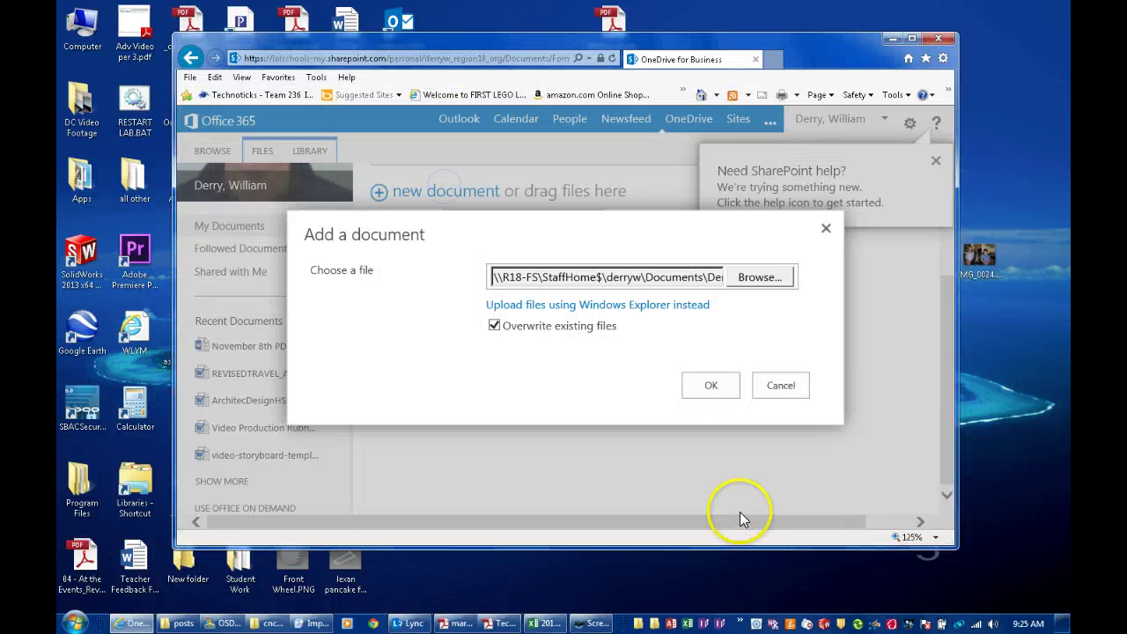
click(710, 384)
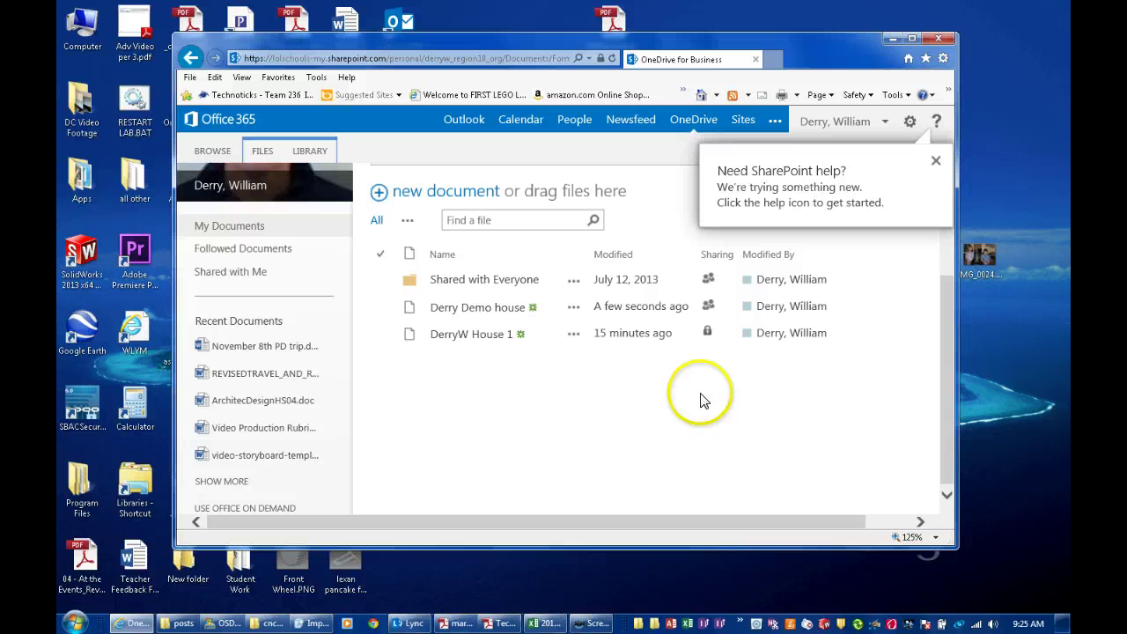
Step: Open the Share dialog for DerryW House 1
click(574, 340)
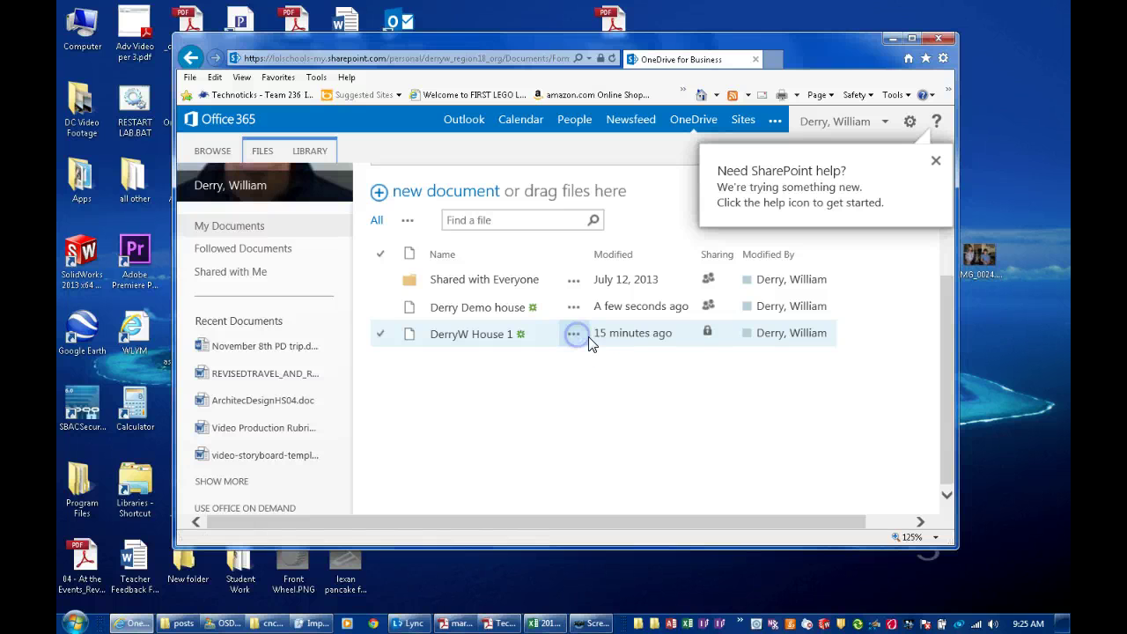
click(574, 339)
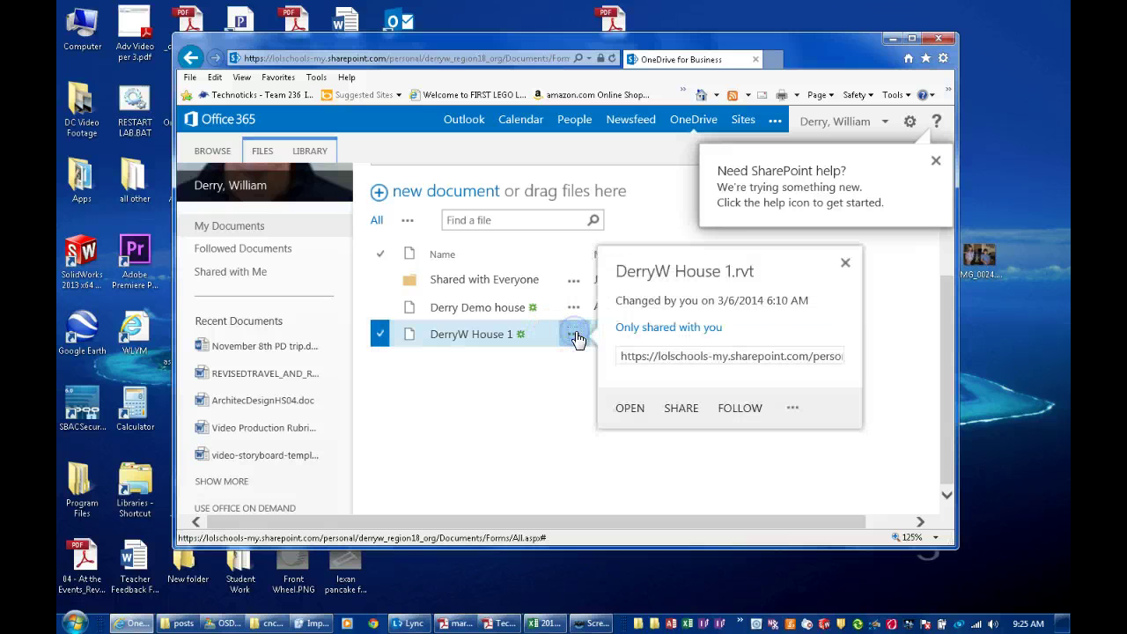
click(565, 331)
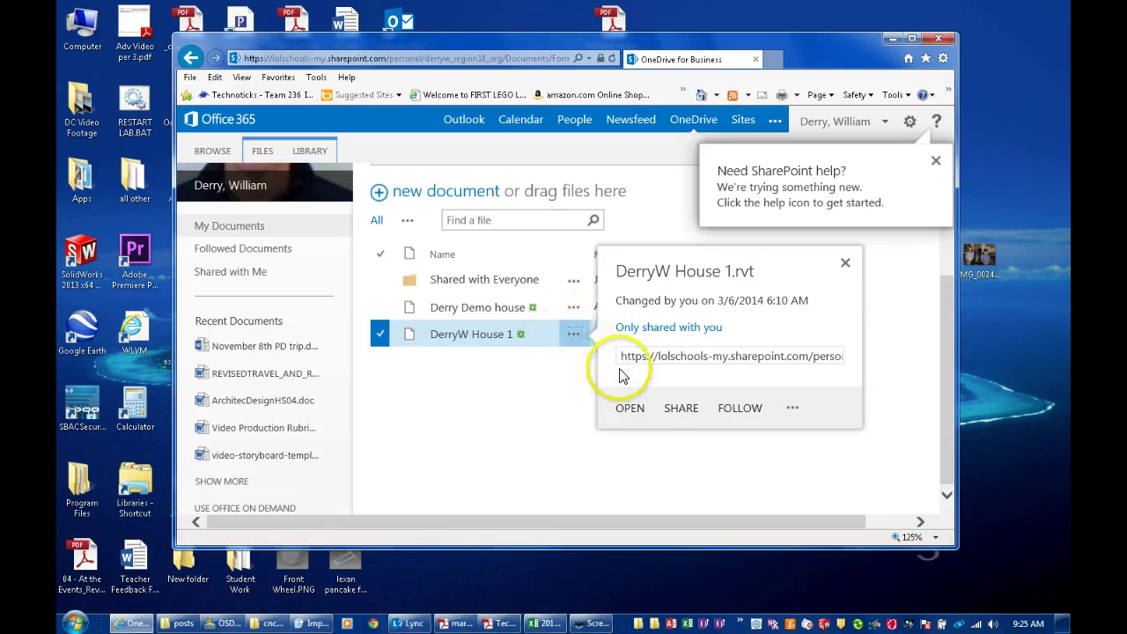
click(680, 410)
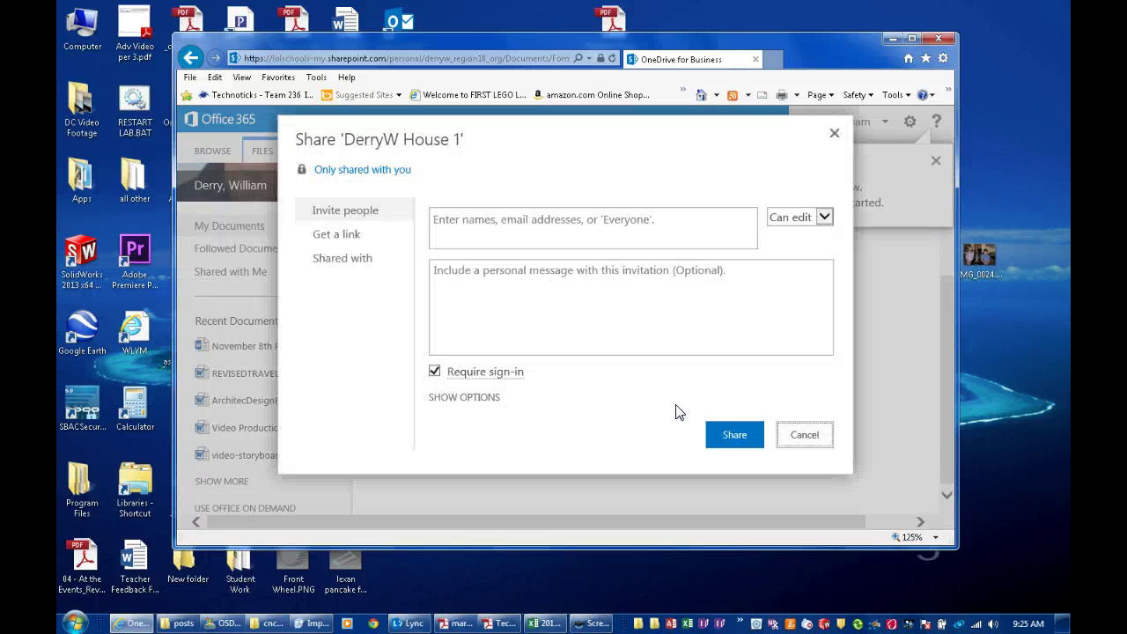
click(607, 246)
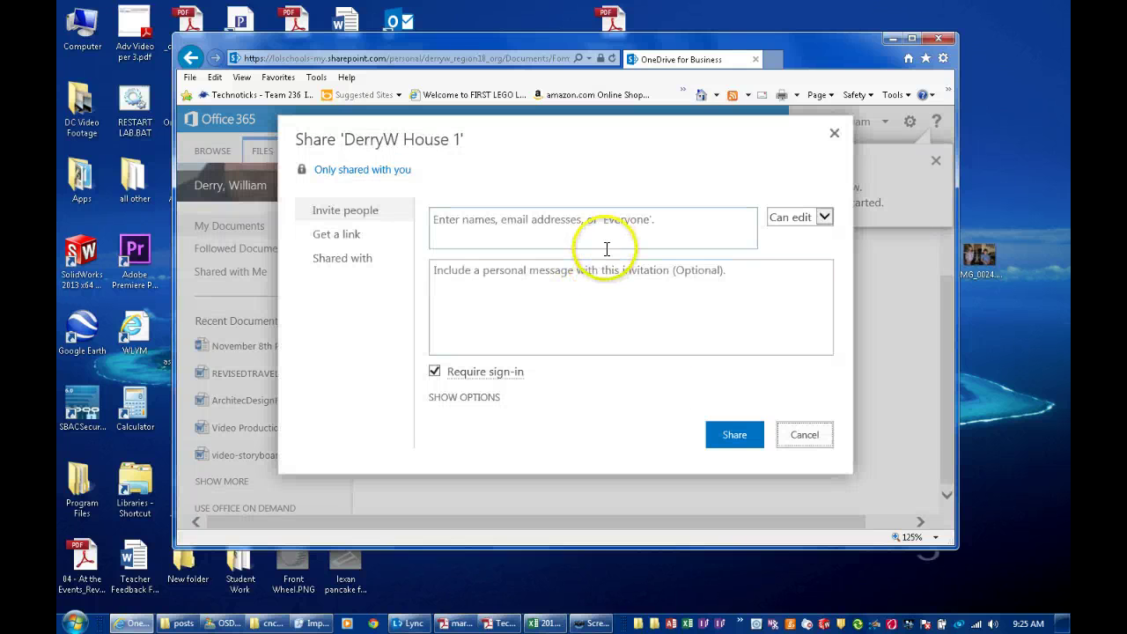
Step: Add the colleague as an invitee by name, keeping the Can edit permission
click(554, 221)
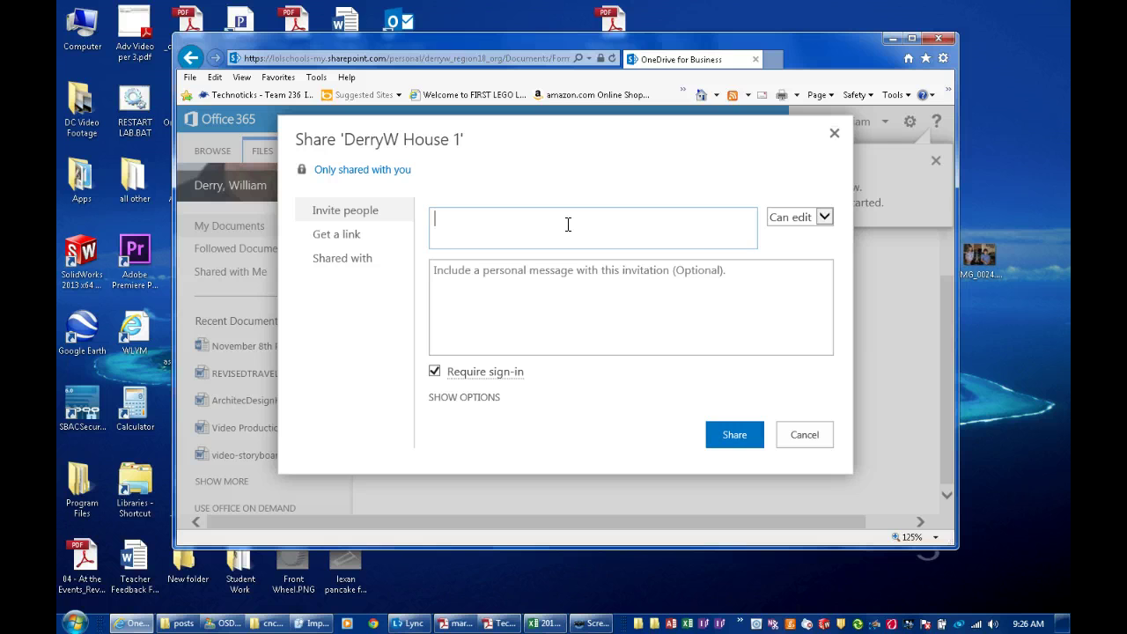
text(derry)
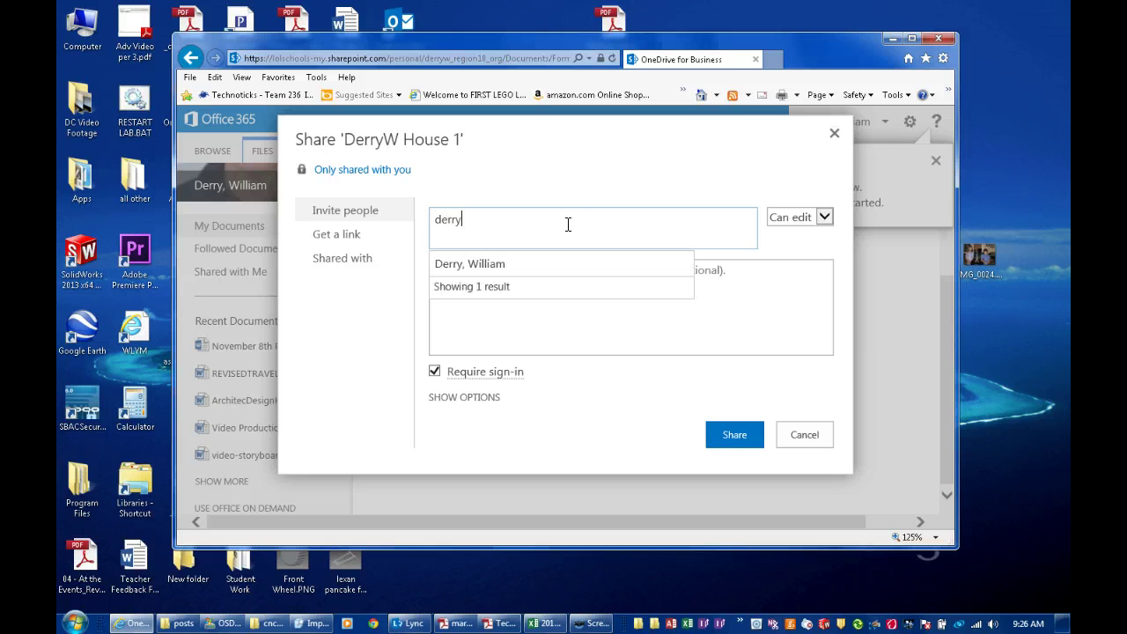
click(489, 273)
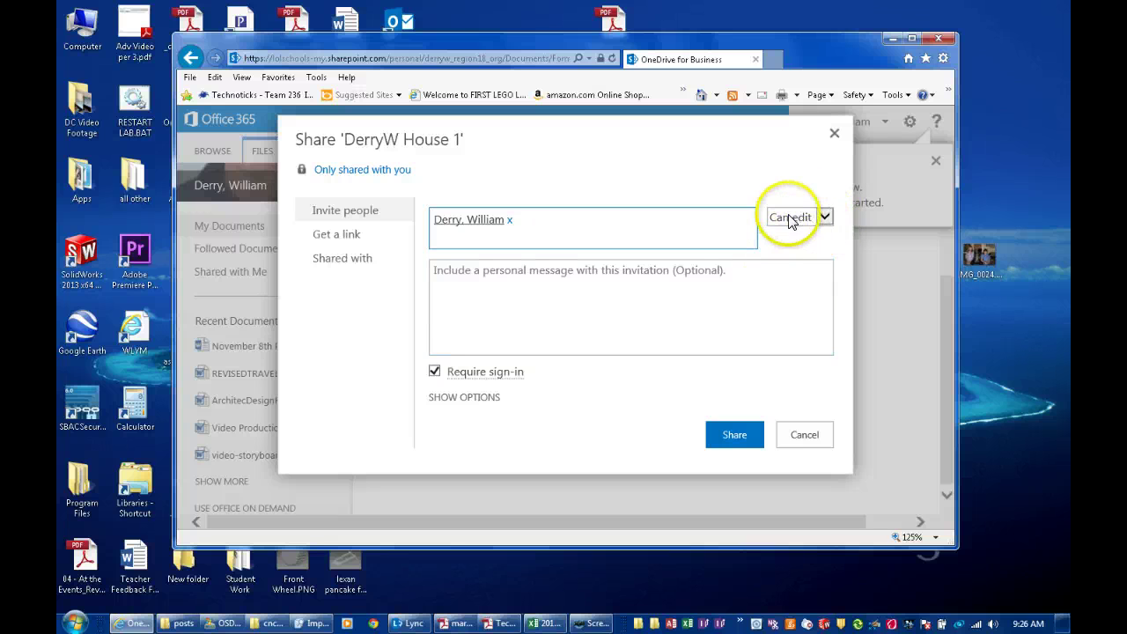
click(823, 220)
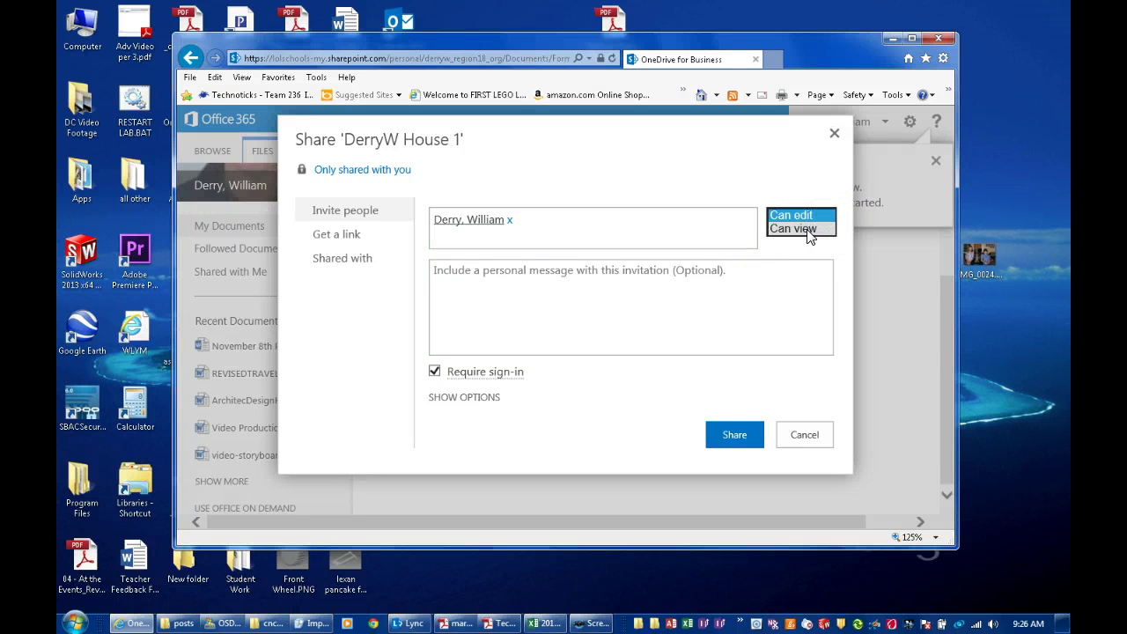
click(819, 216)
Step: Add the message 'Sample floor plan' and send the share invitation
click(725, 269)
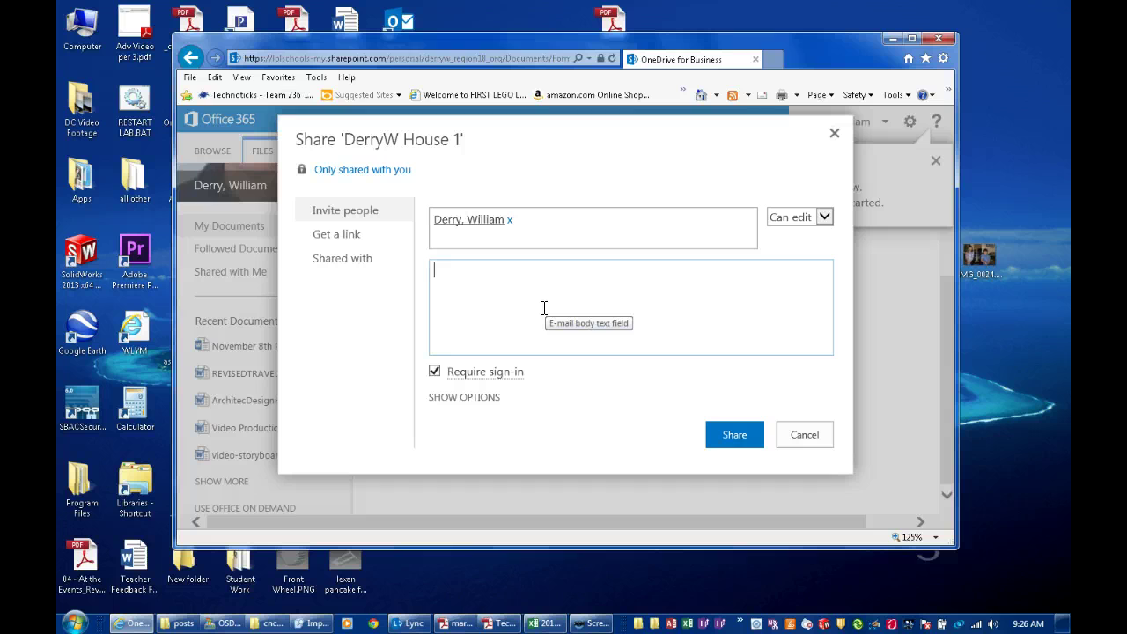
text(m)
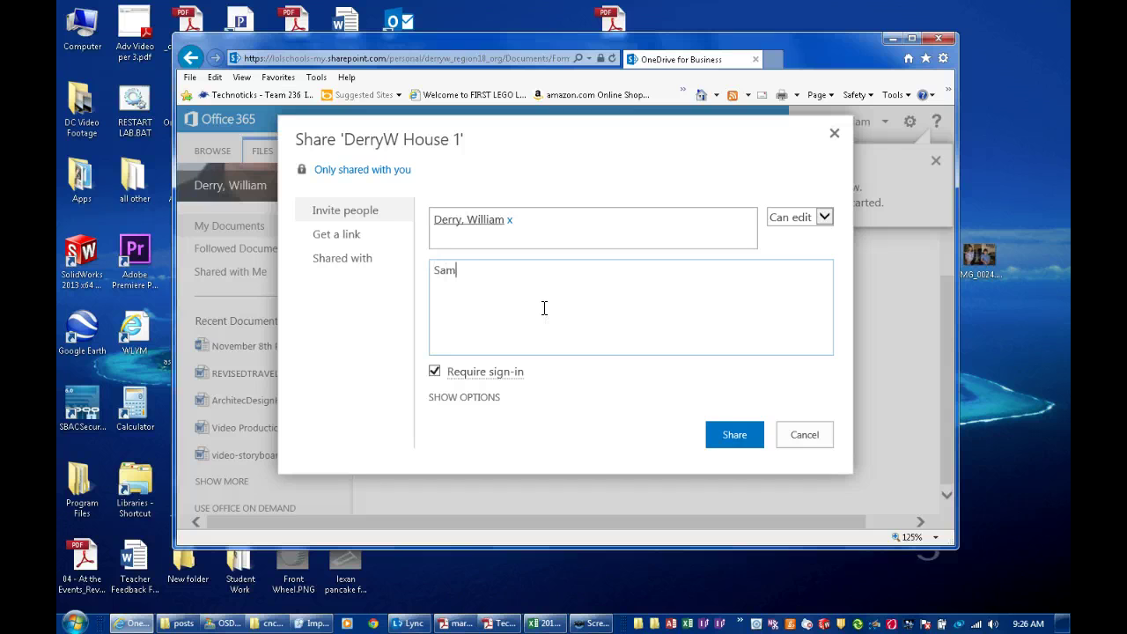
text(ple floor plan)
click(735, 435)
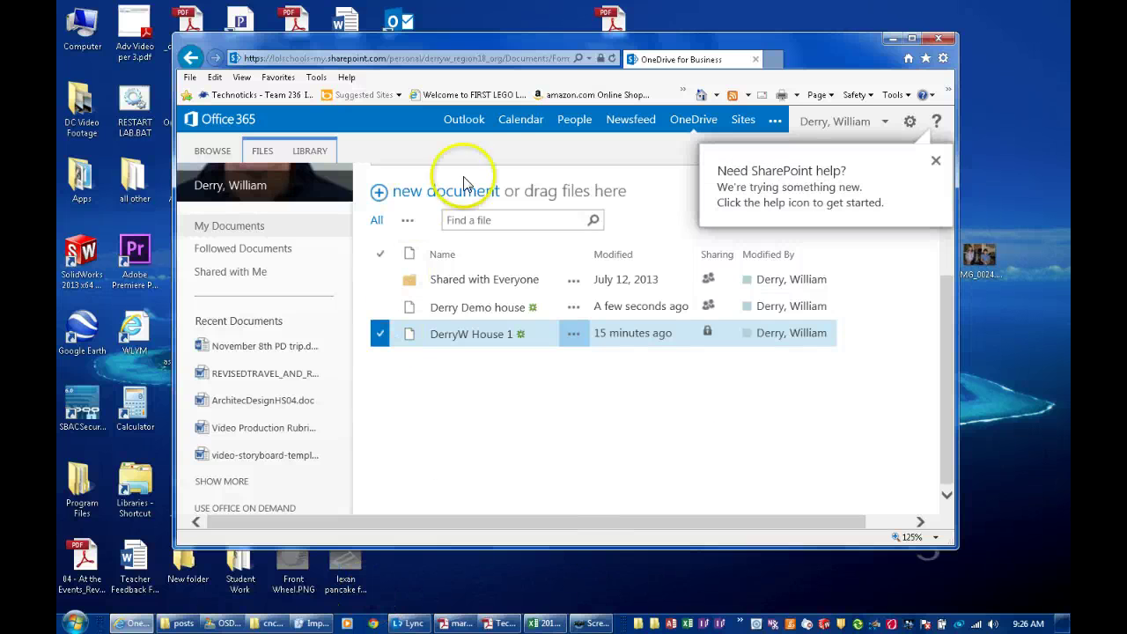
click(473, 118)
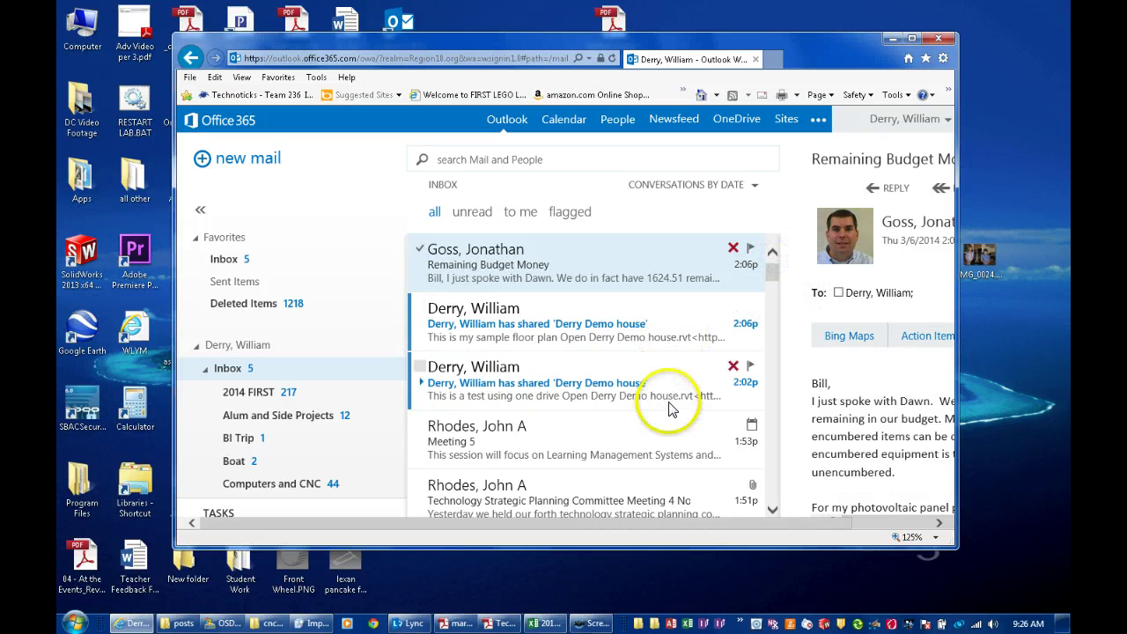
click(494, 327)
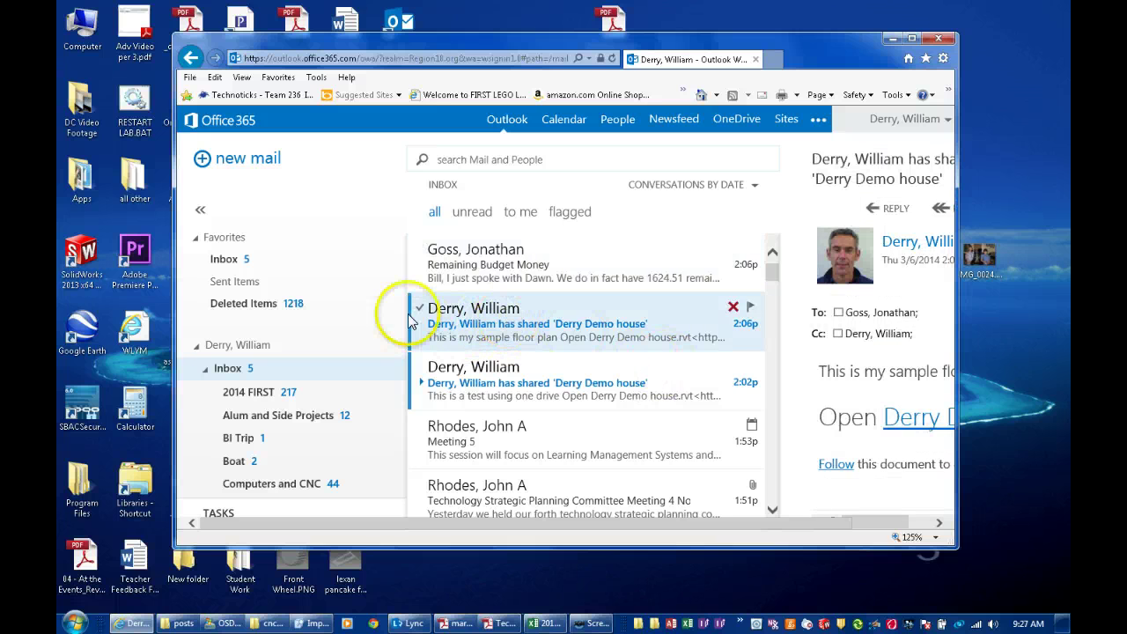
double_click(516, 256)
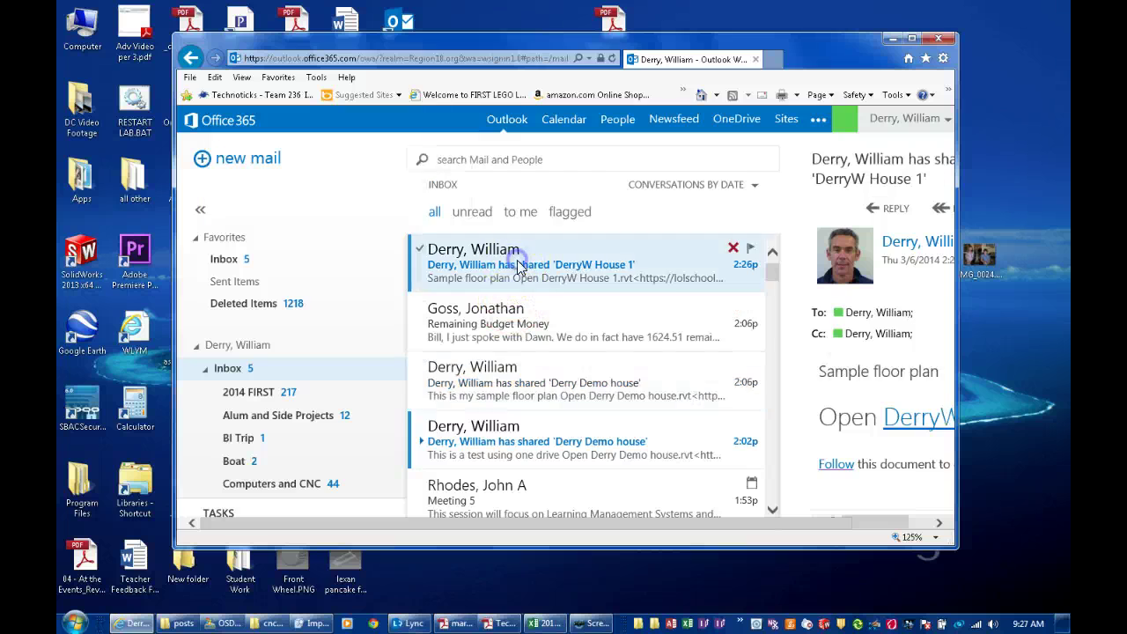